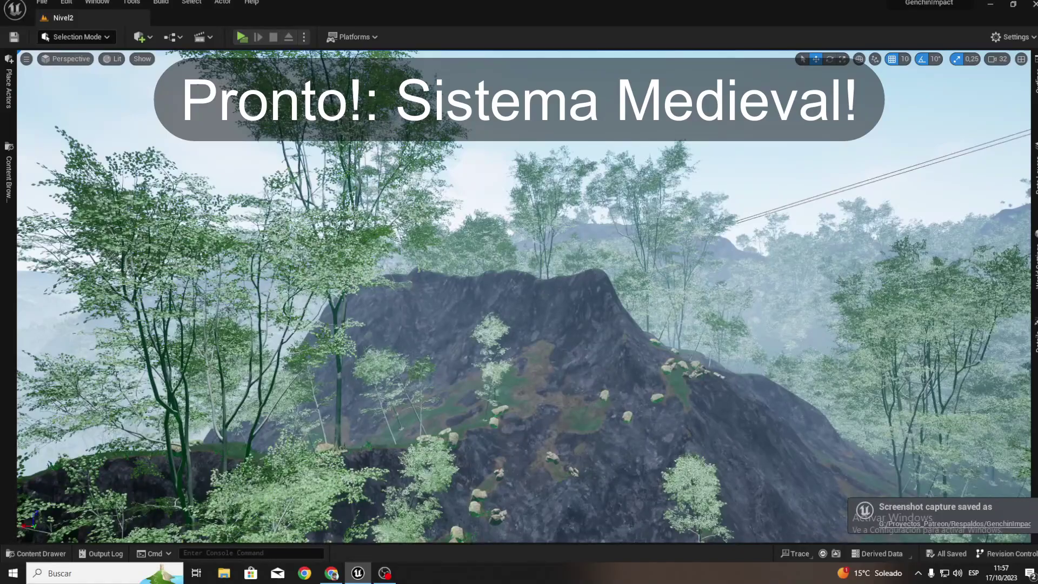
Step: Restore the editor panels and select BP_Sky_Sphere_Extendido in the Outliner
right_click_drag(419, 231, 335, 233)
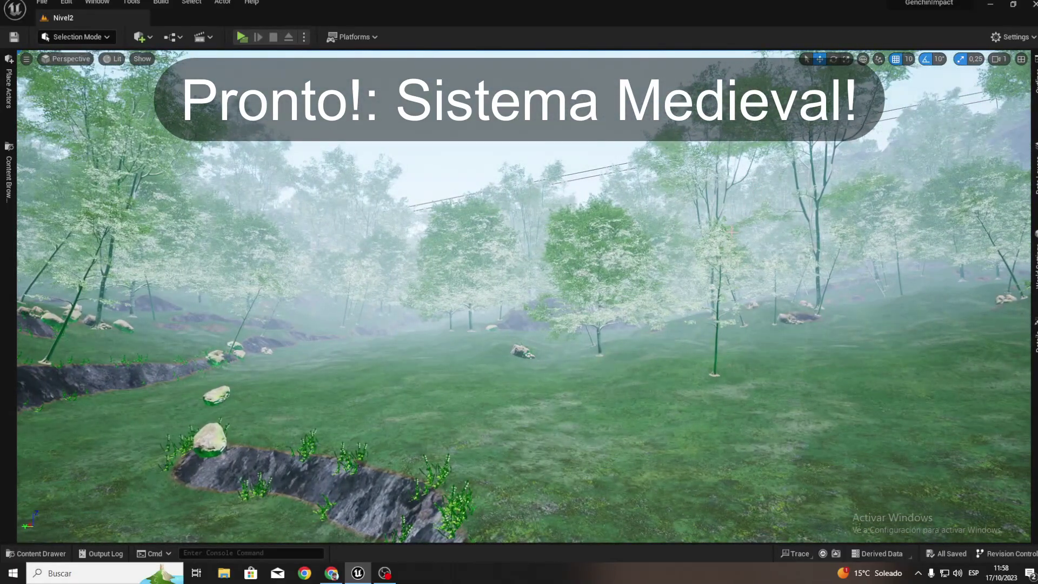
key("F11")
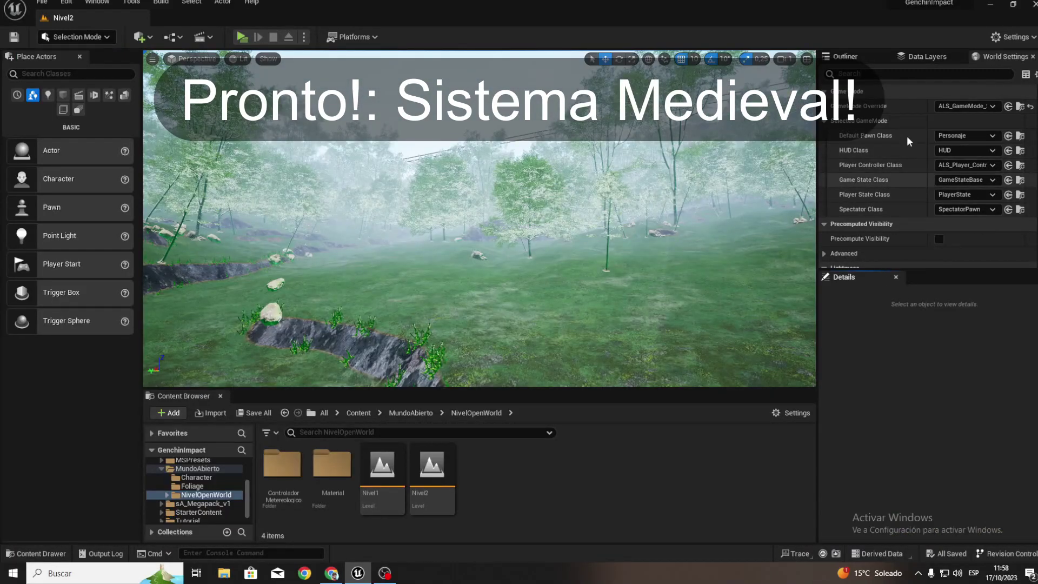
left_click(850, 57)
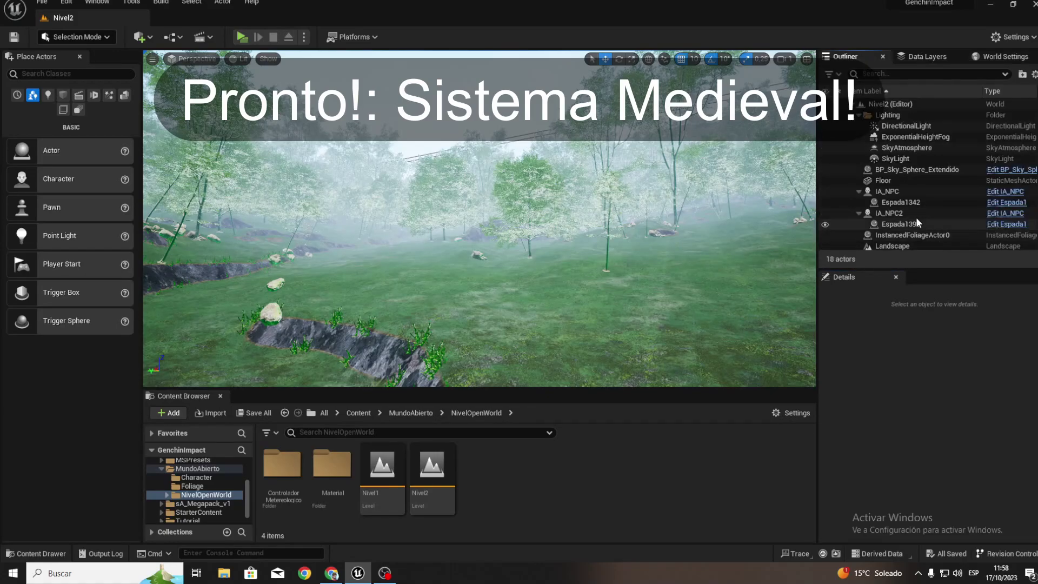
left_click(892, 170)
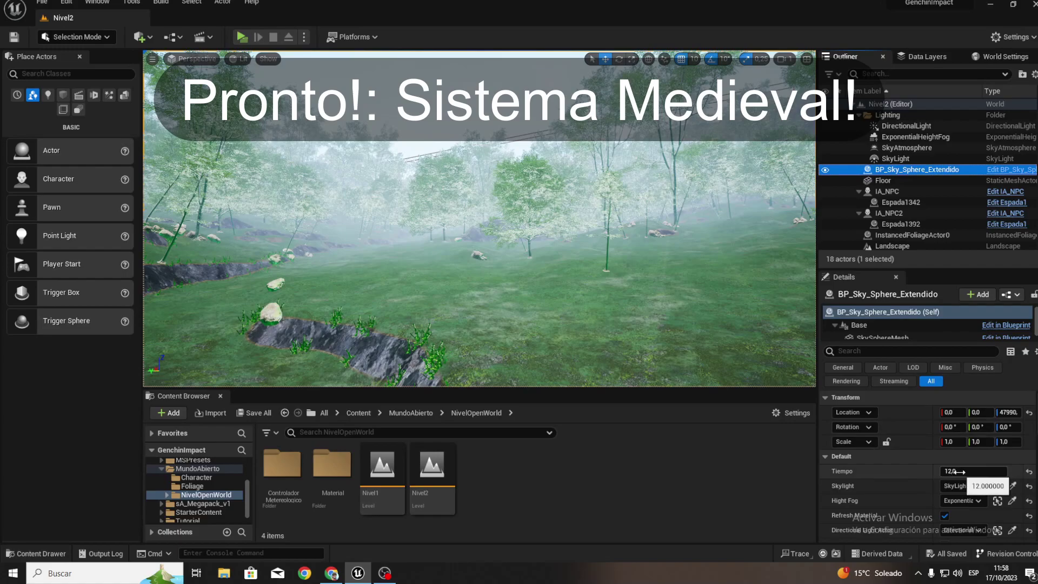
Step: Drag the sky sphere's Tiempo past 12 up to about 24.12 for a starry night
left_click_drag(955, 472, 979, 471)
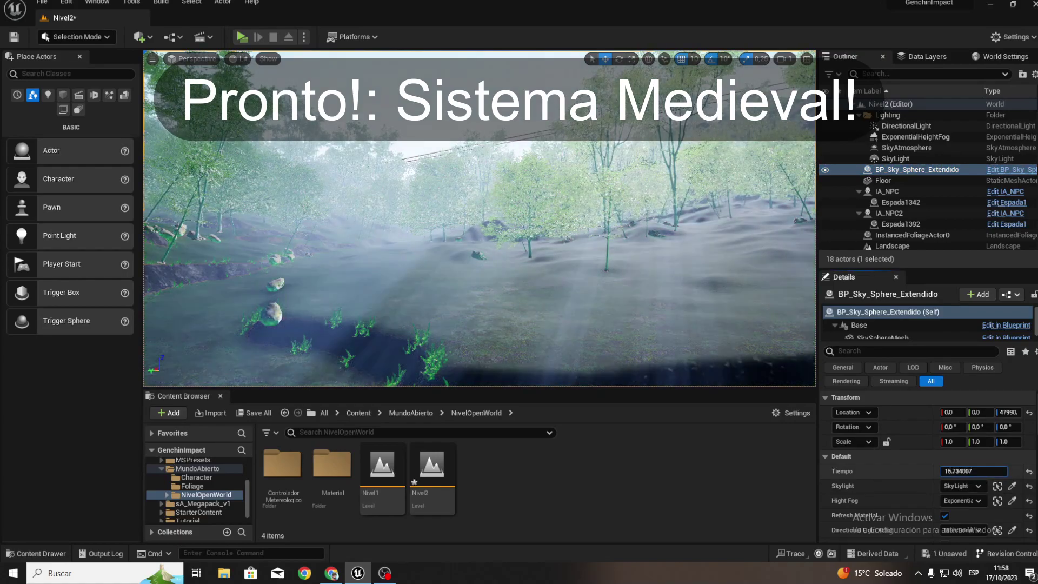
right_click_drag(619, 262, 619, 262)
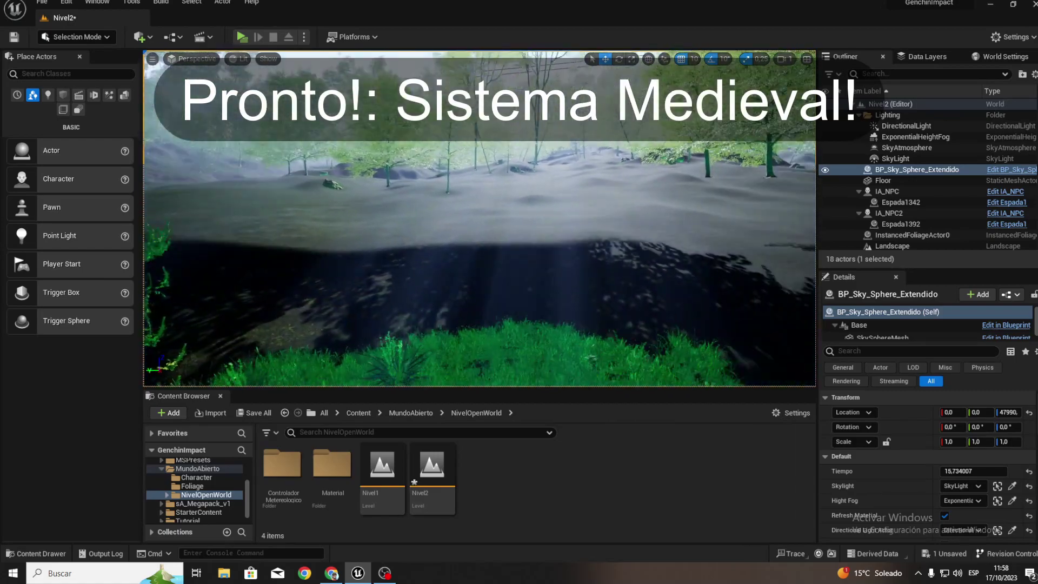
right_click_drag(716, 302, 716, 301)
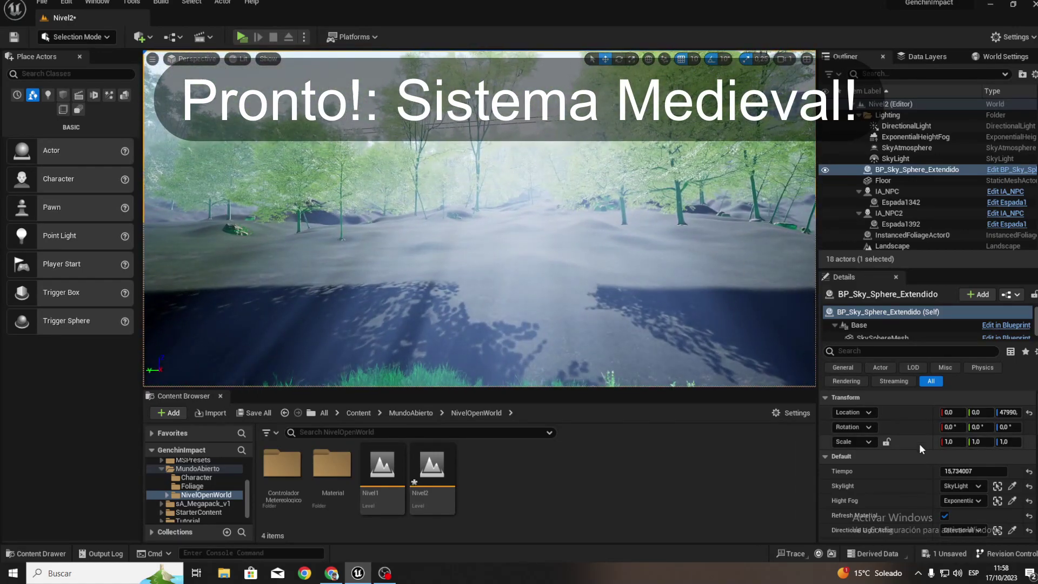
mouse_move(952, 471)
left_mouse_down()
mouse_move(973, 471)
mouse_move(965, 471)
left_mouse_up()
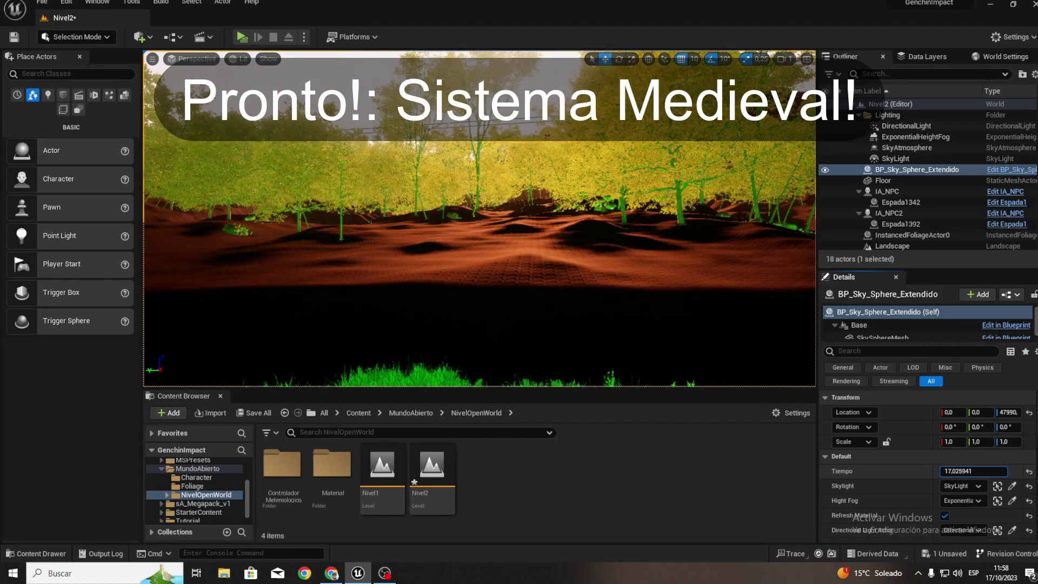
left_click_drag(964, 471, 960, 470)
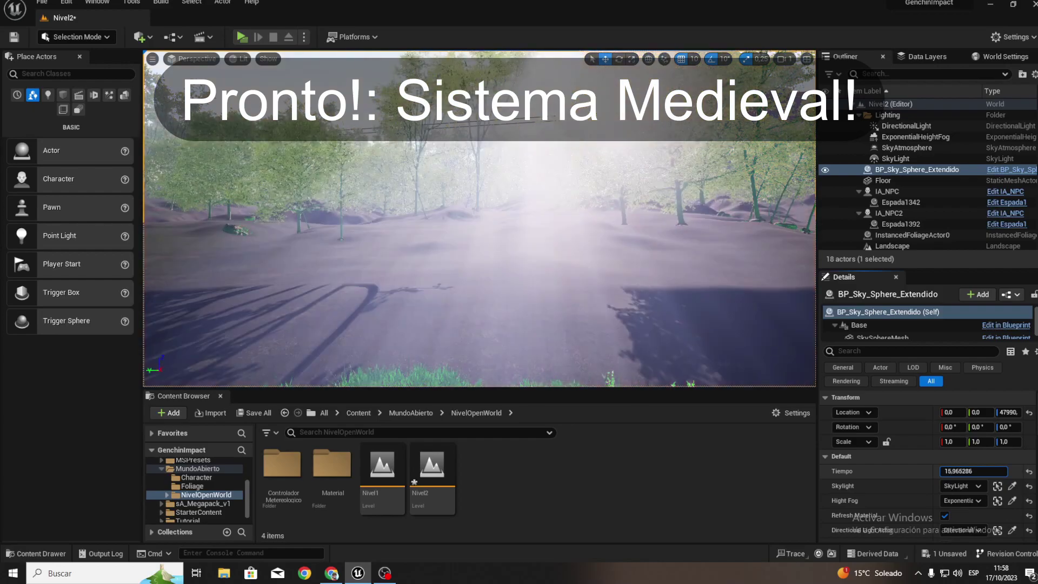
right_click_drag(757, 324, 757, 281)
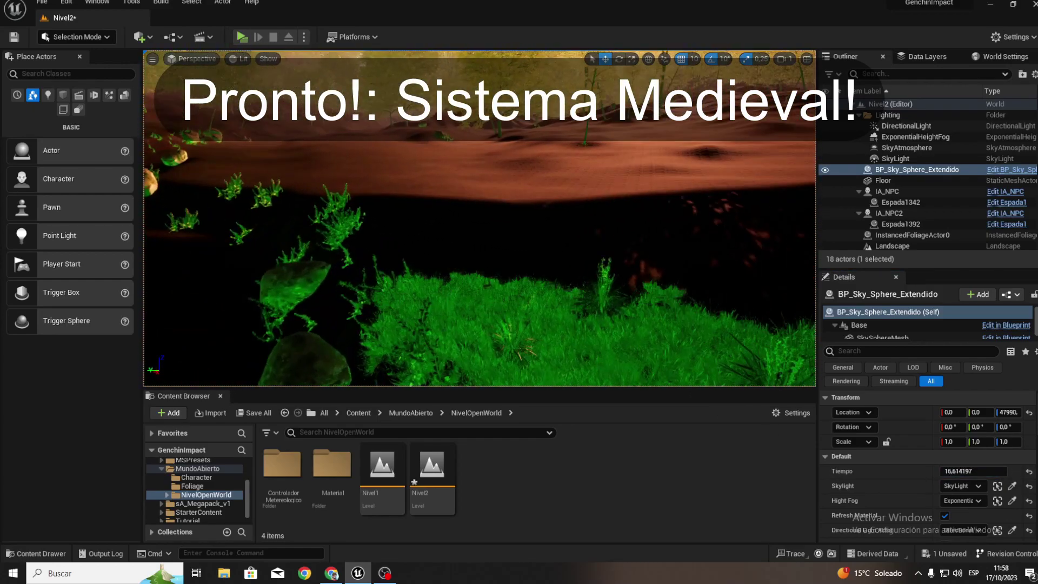
mouse_move(480, 227)
right_mouse_down()
mouse_move(479, 205)
mouse_move(480, 227)
right_mouse_up()
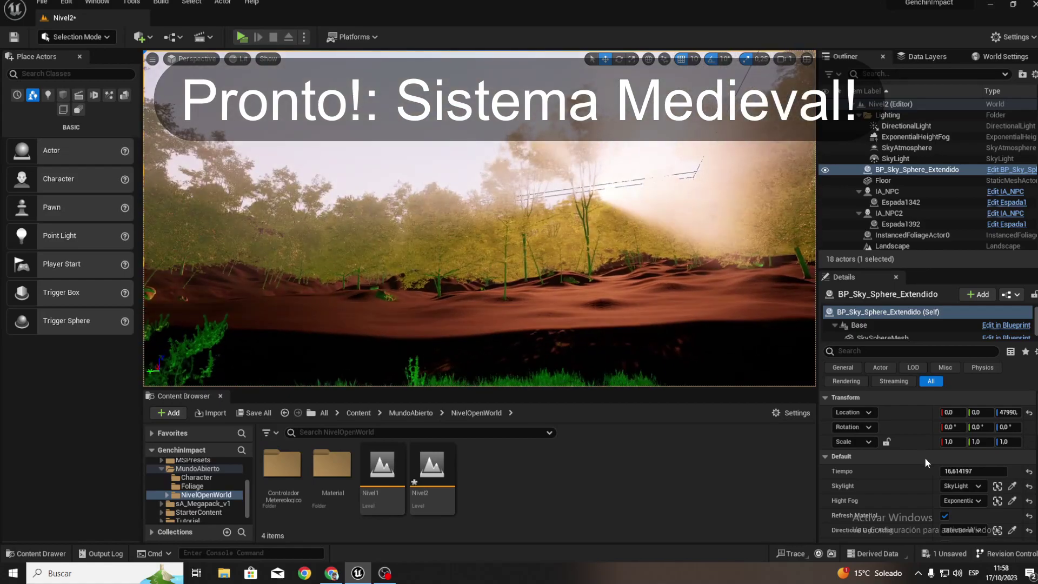
mouse_move(967, 471)
left_mouse_down()
mouse_move(989, 471)
mouse_move(979, 471)
left_mouse_up()
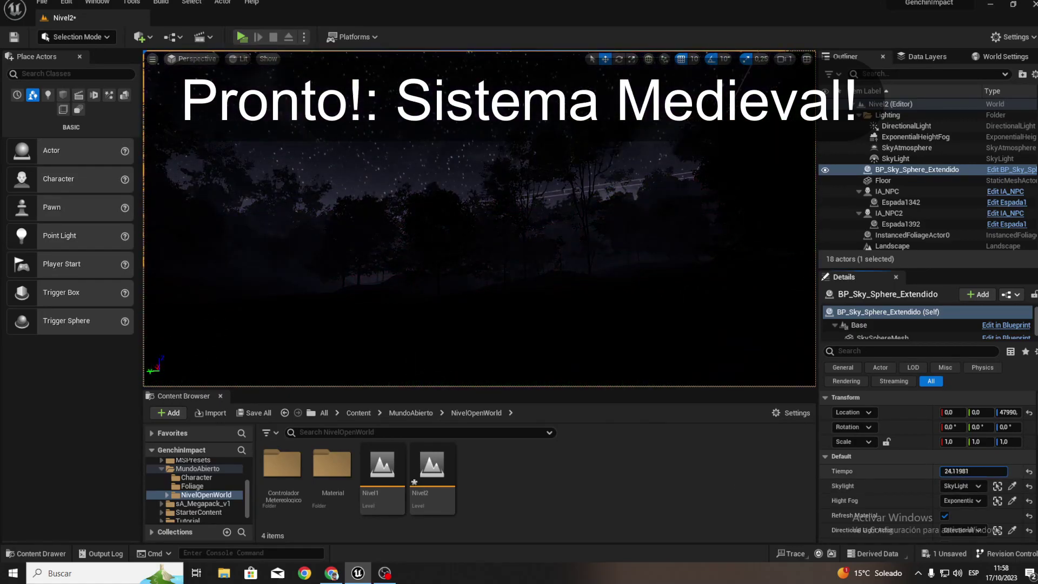
Step: Reset the sky sphere's Tiempo to 0, midnight
right_click_drag(479, 227, 479, 227)
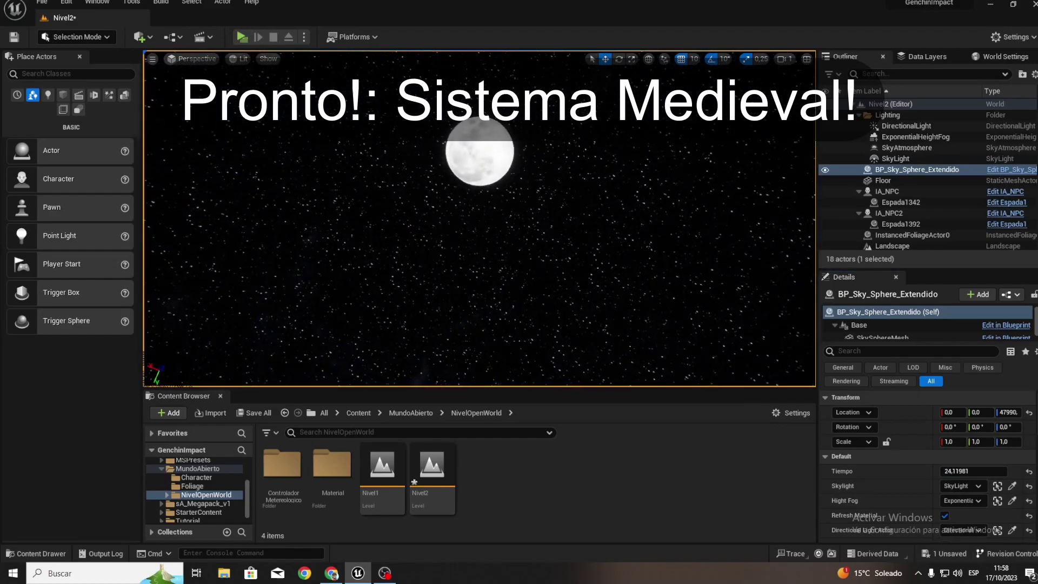
mouse_move(985, 473)
left_mouse_down()
mouse_move(949, 473)
mouse_move(1000, 471)
mouse_move(952, 471)
mouse_move(987, 473)
left_mouse_up()
type("0")
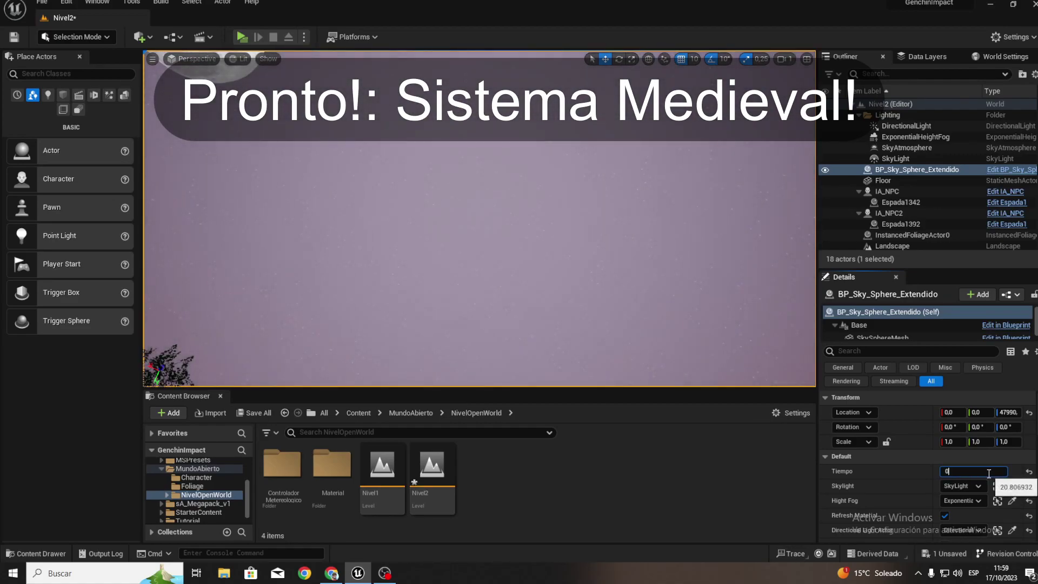
key("Return")
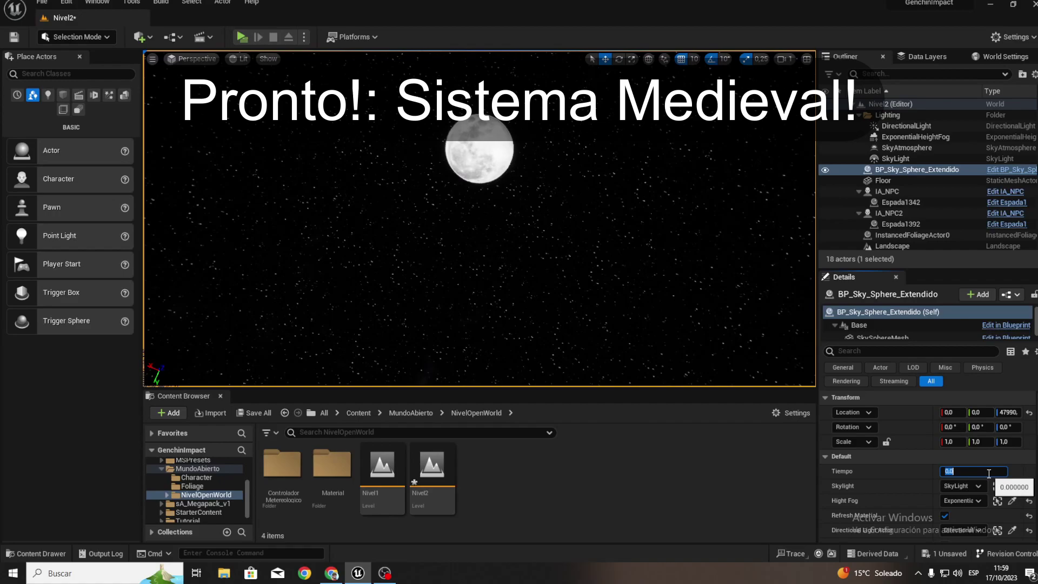
right_click_drag(758, 343, 757, 411)
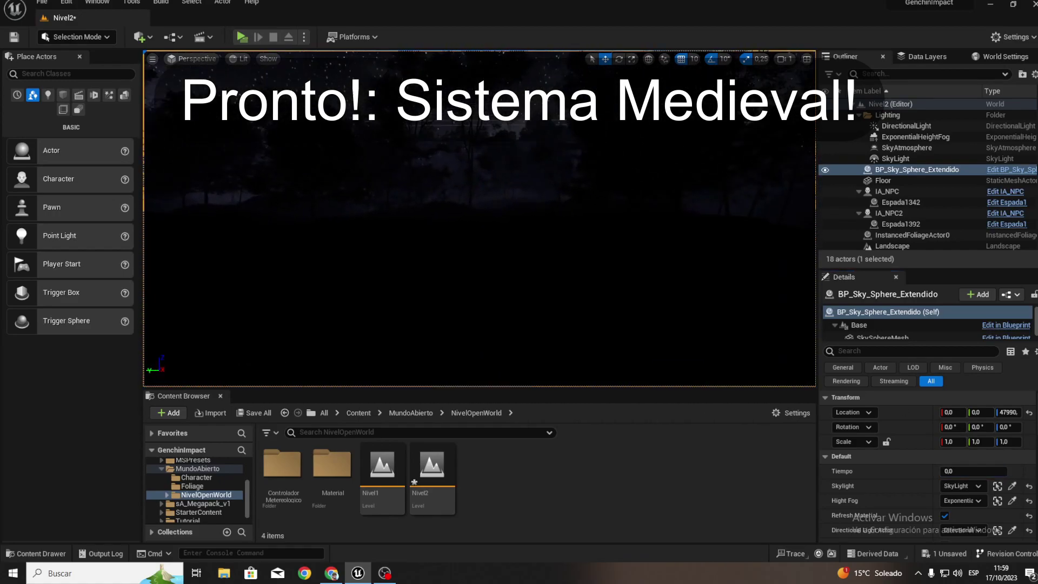
right_click_drag(671, 283, 671, 283)
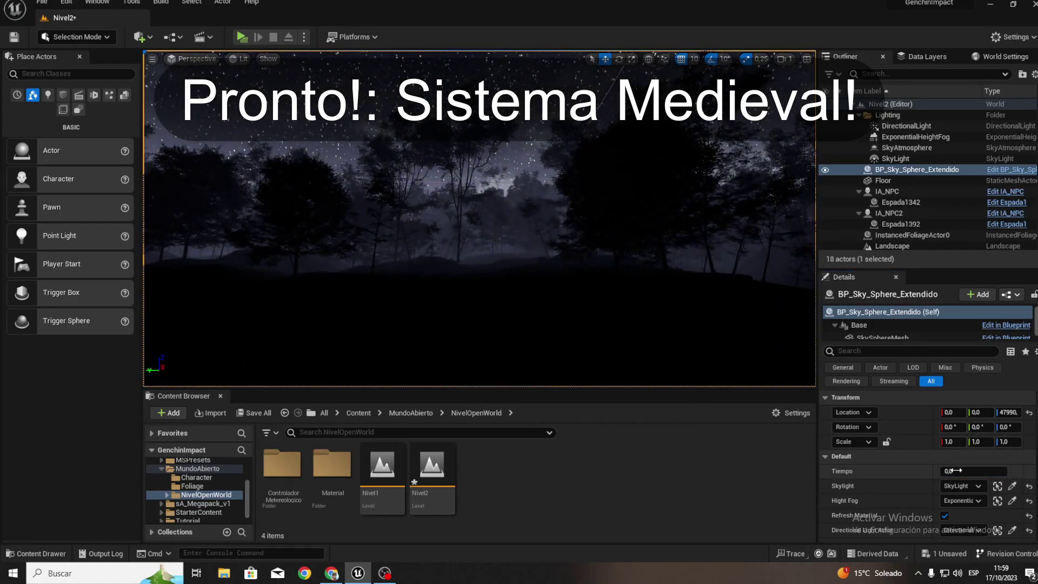
Step: Set Tiempo to 8, then nudge it to 8.932675 for bright morning light
type("8")
key("Return")
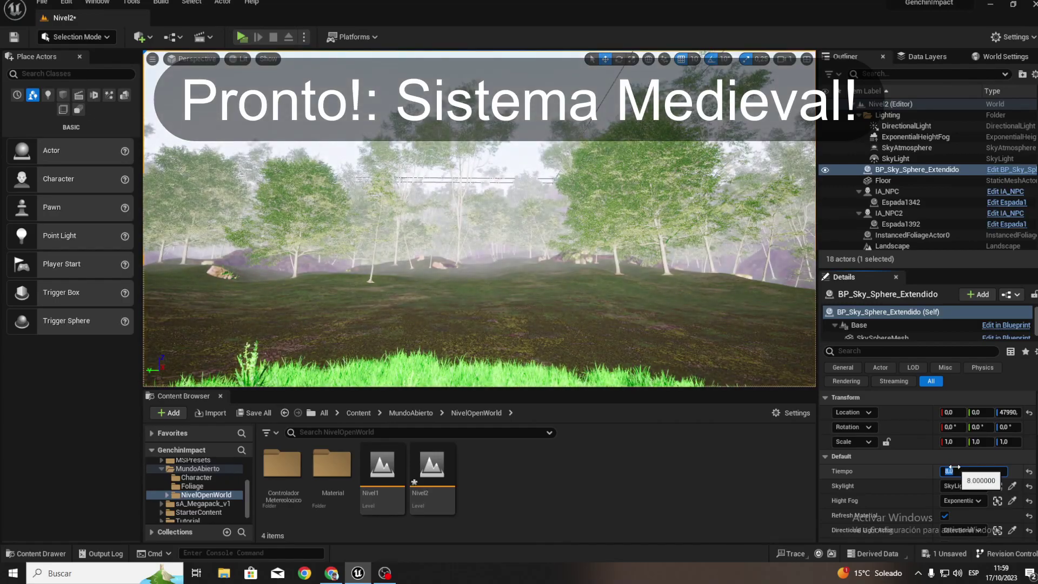
right_click_drag(671, 283, 671, 283)
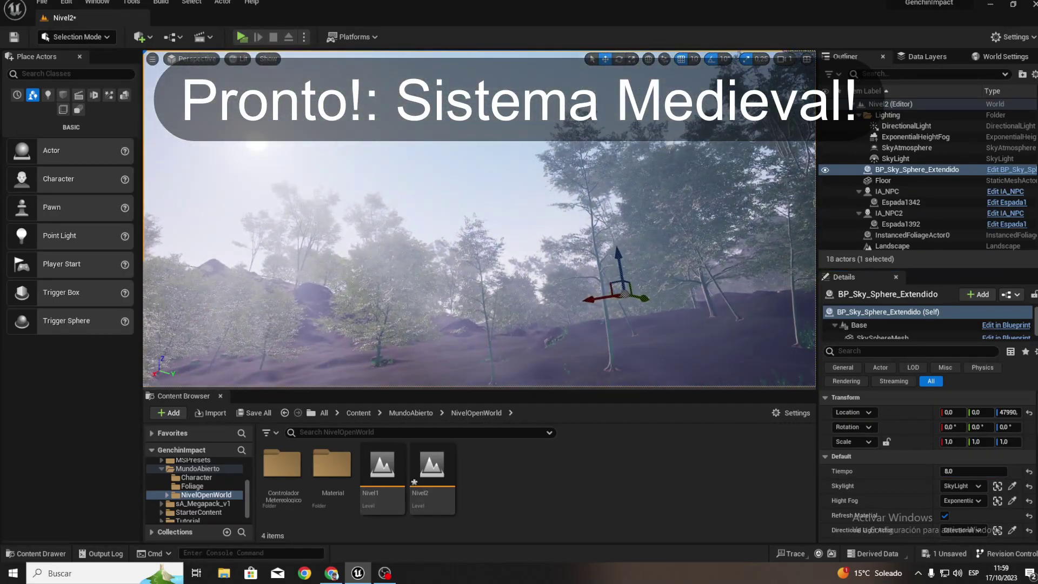
right_click_drag(671, 283, 671, 283)
left_click_drag(966, 471, 976, 471)
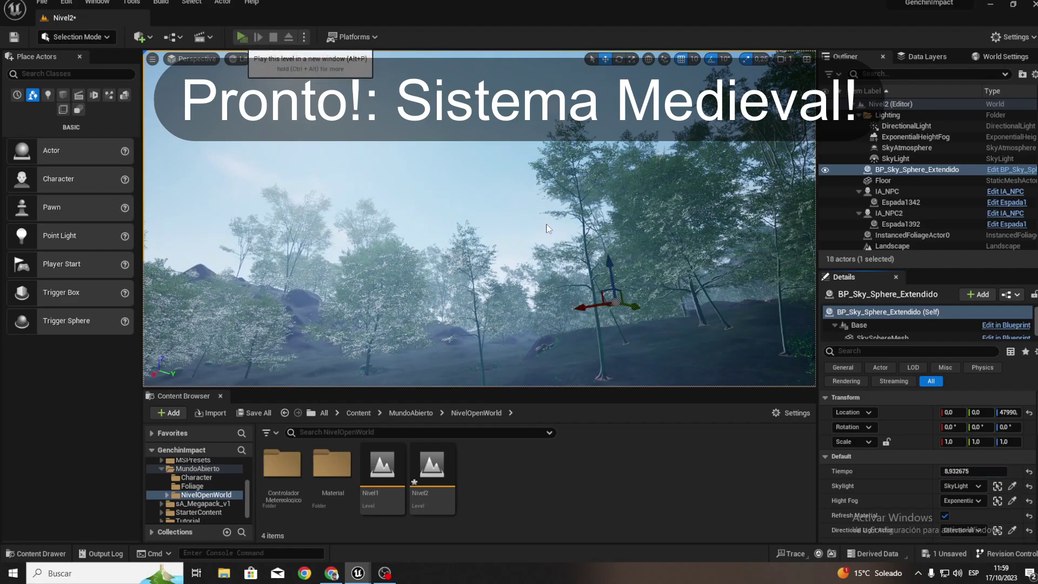
Step: Start a play test and run forward, attacking the red figure with the flaming sword
key("alt+p")
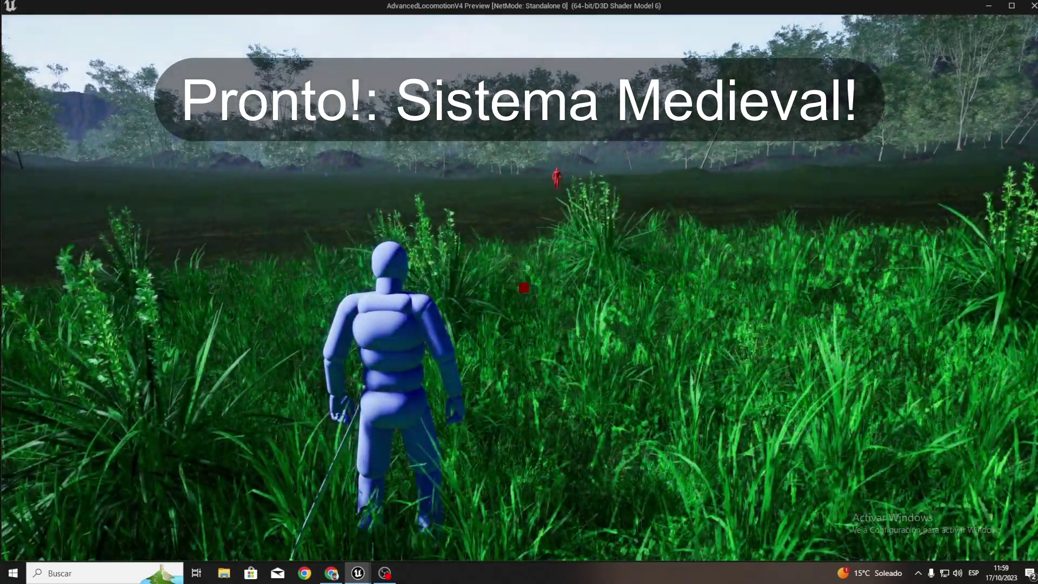
key("w")
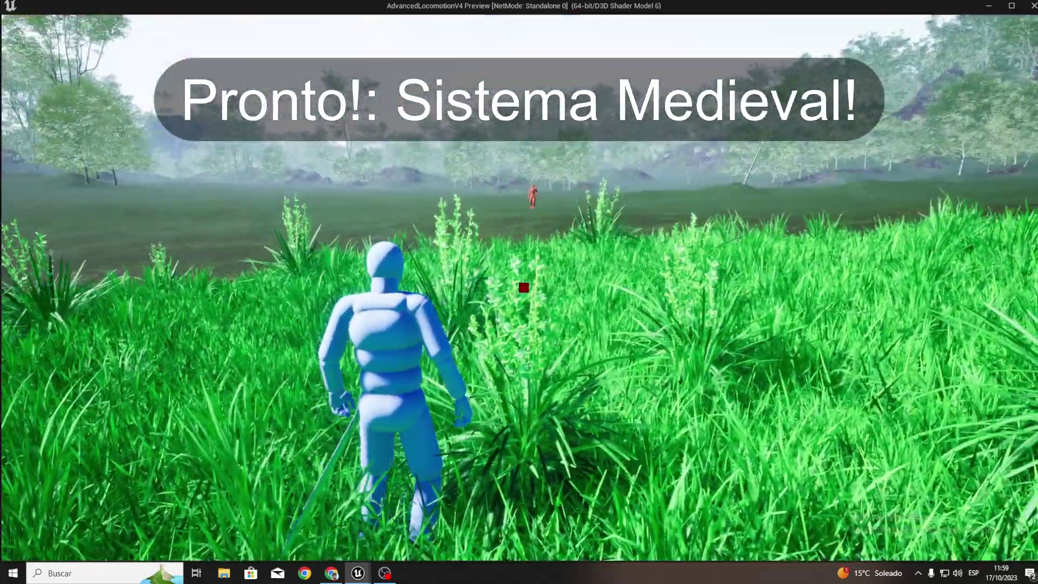
left_click(524, 287)
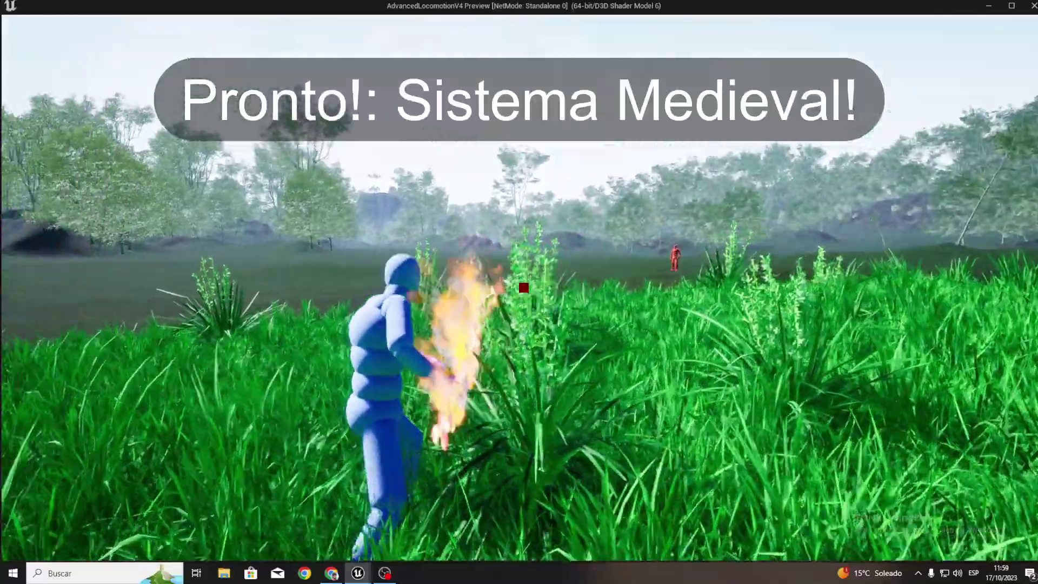
left_click(523, 287)
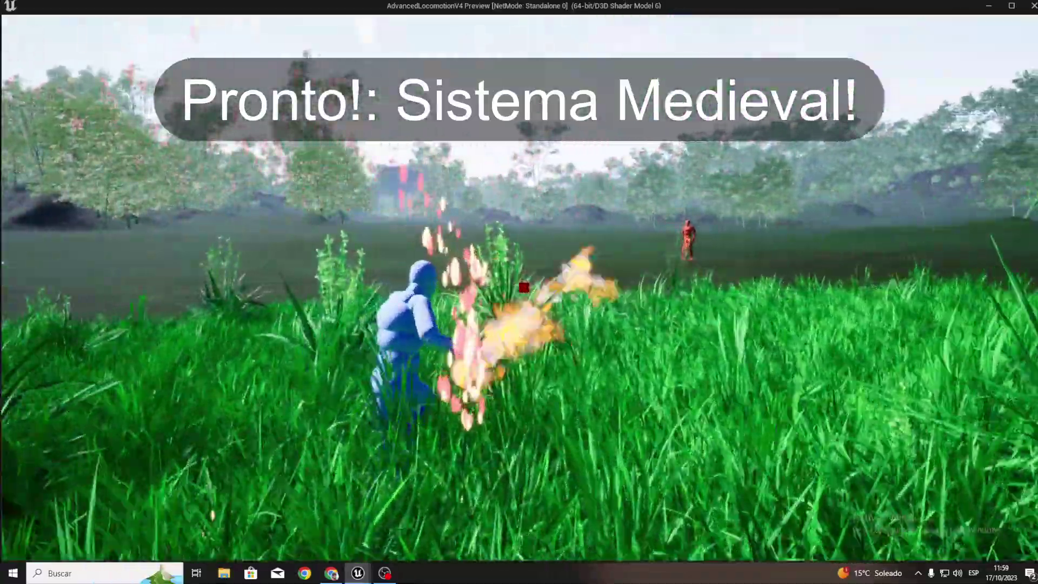
left_click(523, 288)
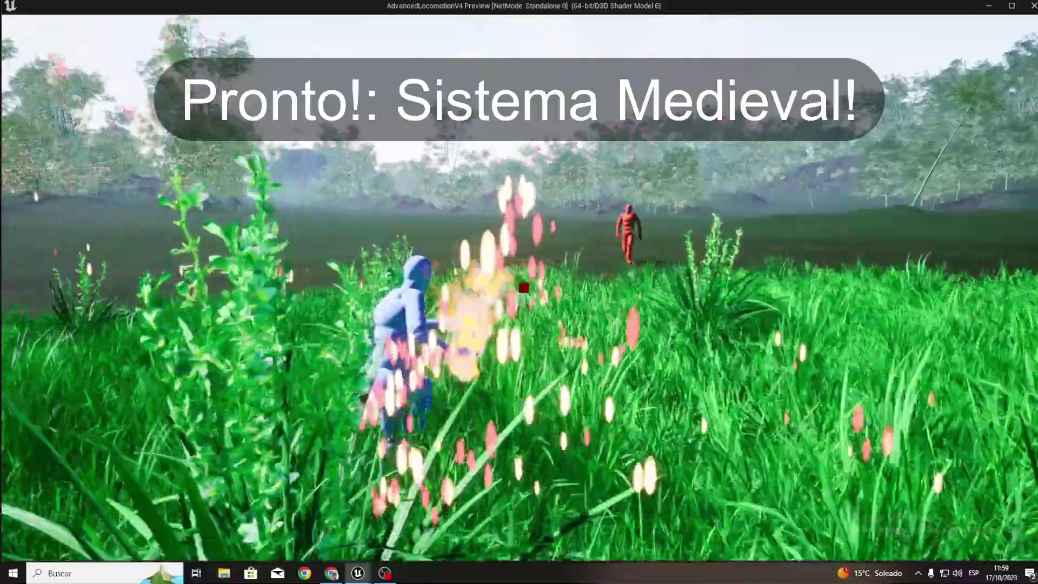
left_click(523, 287)
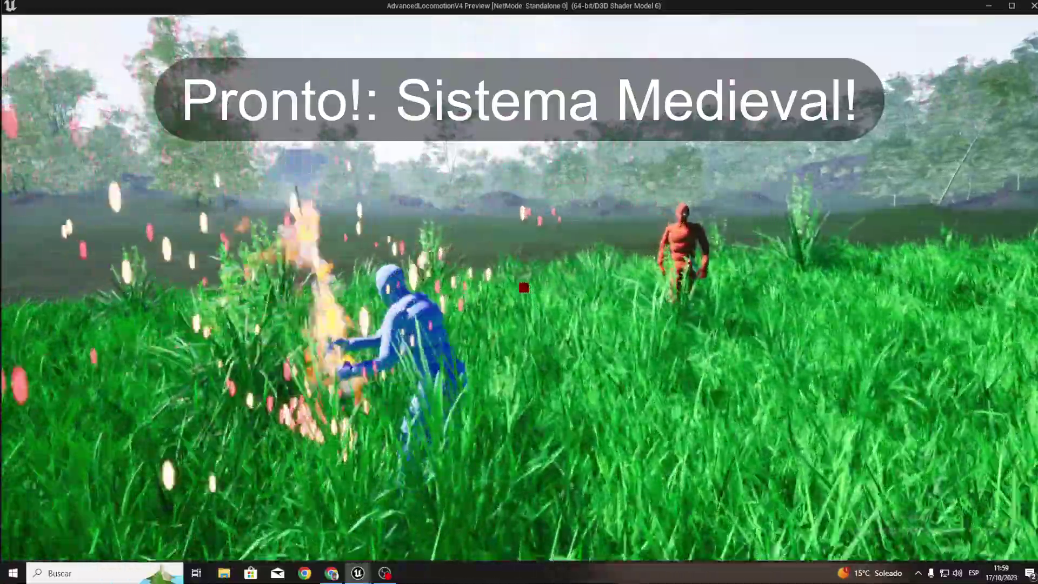
left_click(523, 287)
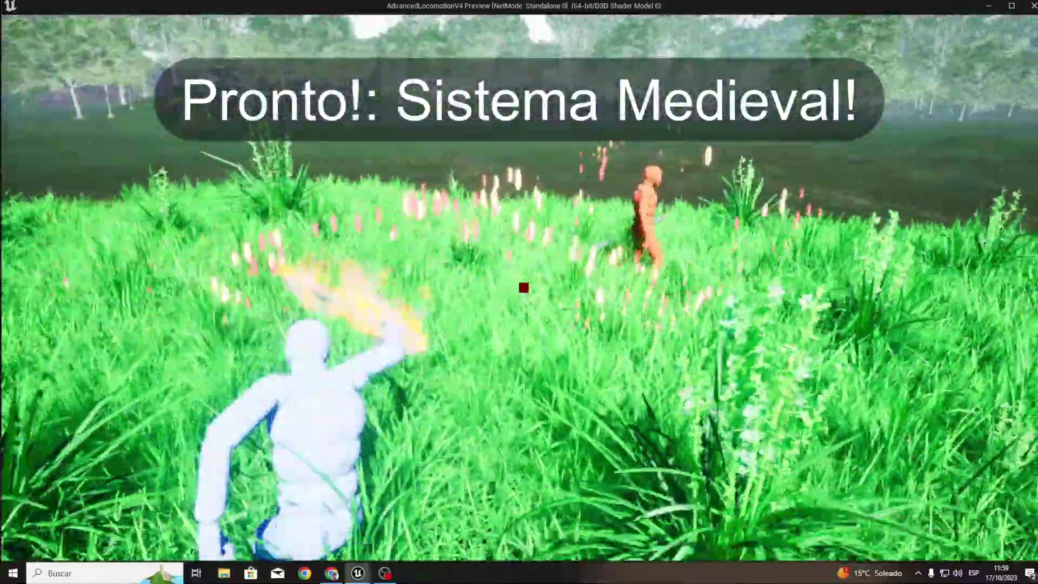
Step: Chain overhead and horizontal flaming slashes, then exit the preview back to the editor
left_click(524, 287)
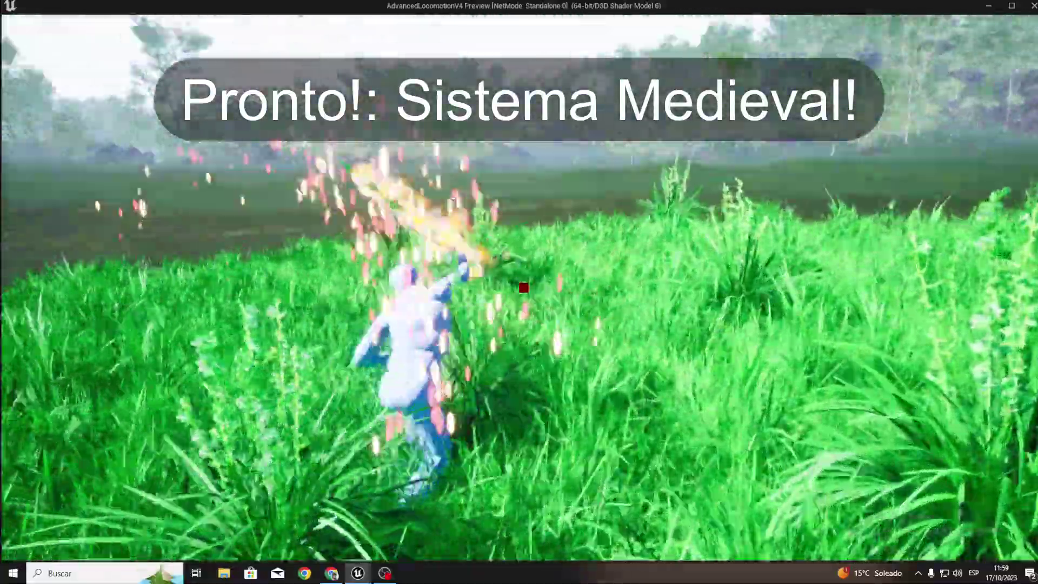
left_click(523, 287)
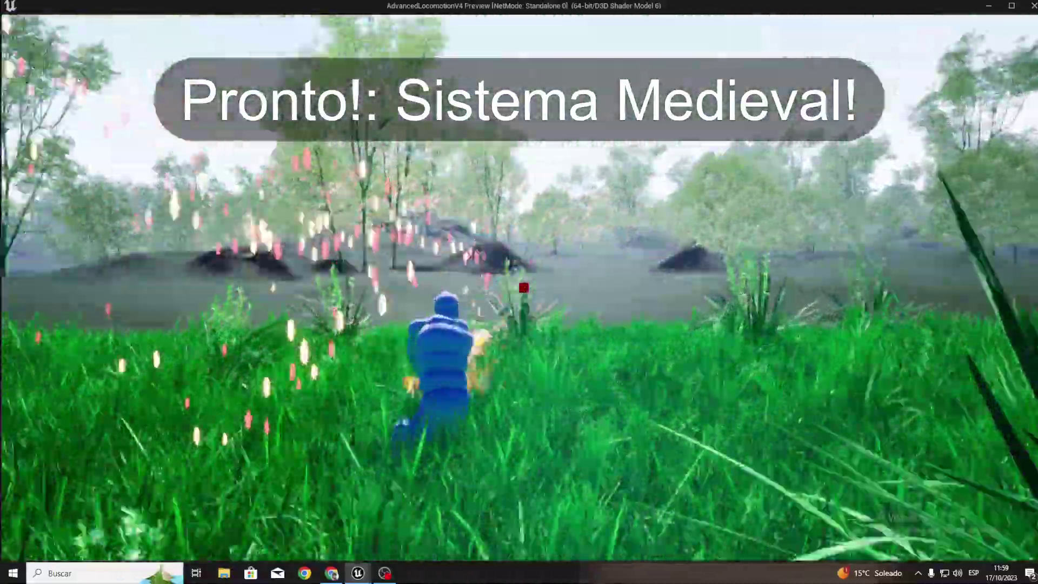
left_click(523, 287)
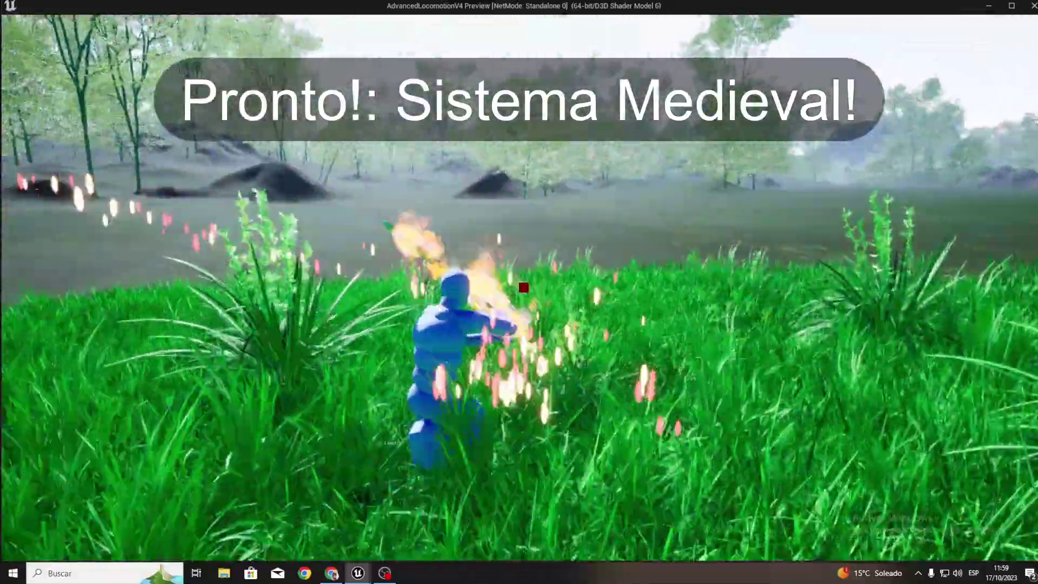
left_click(523, 287)
left_click(523, 287)
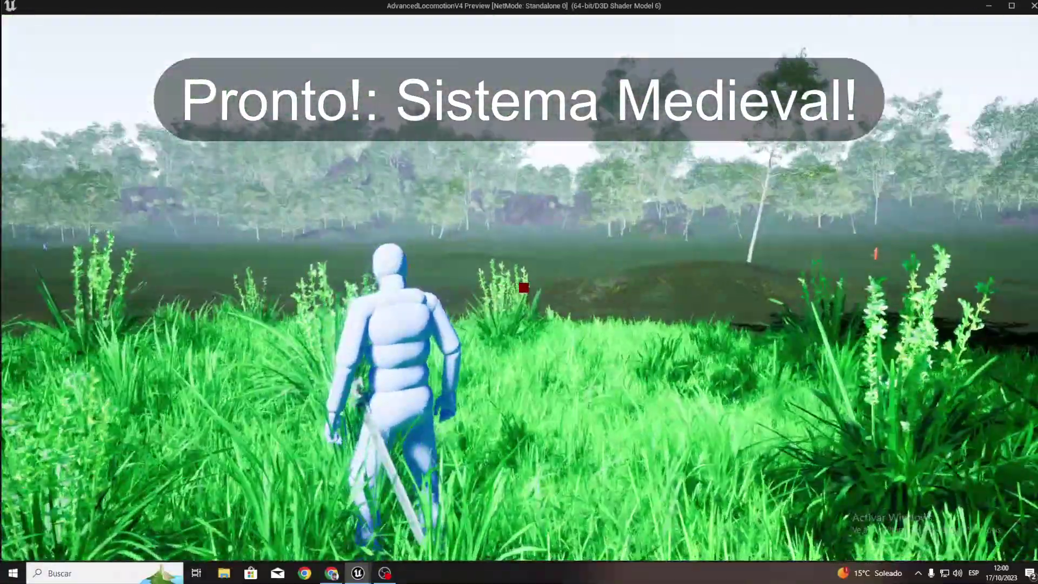
key("Escape")
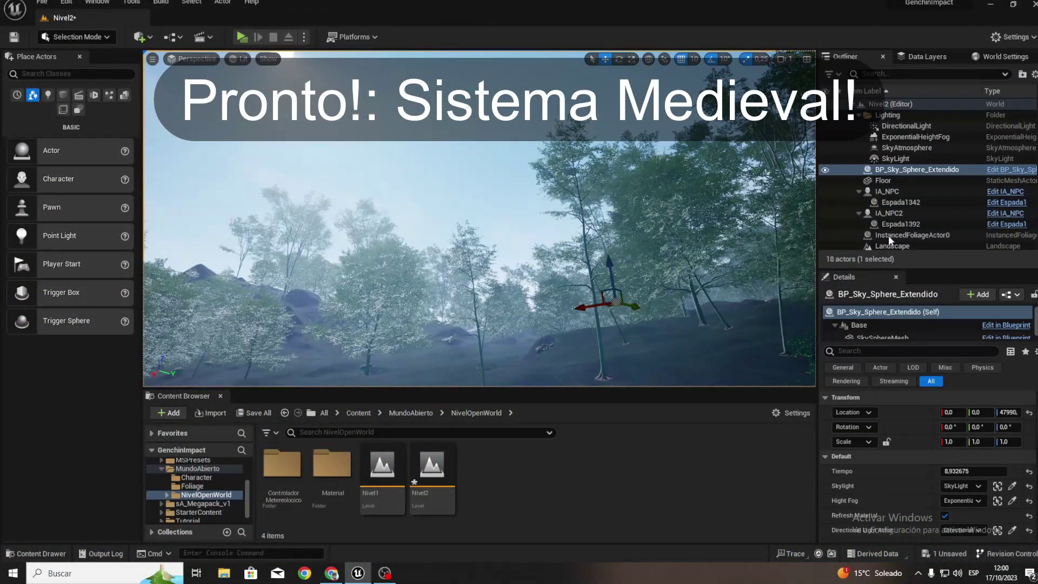
Step: Search Content for 'meteo', place BP_ControladorMeteorologico in Nivel2, and start a standalone play test
left_click(350, 416)
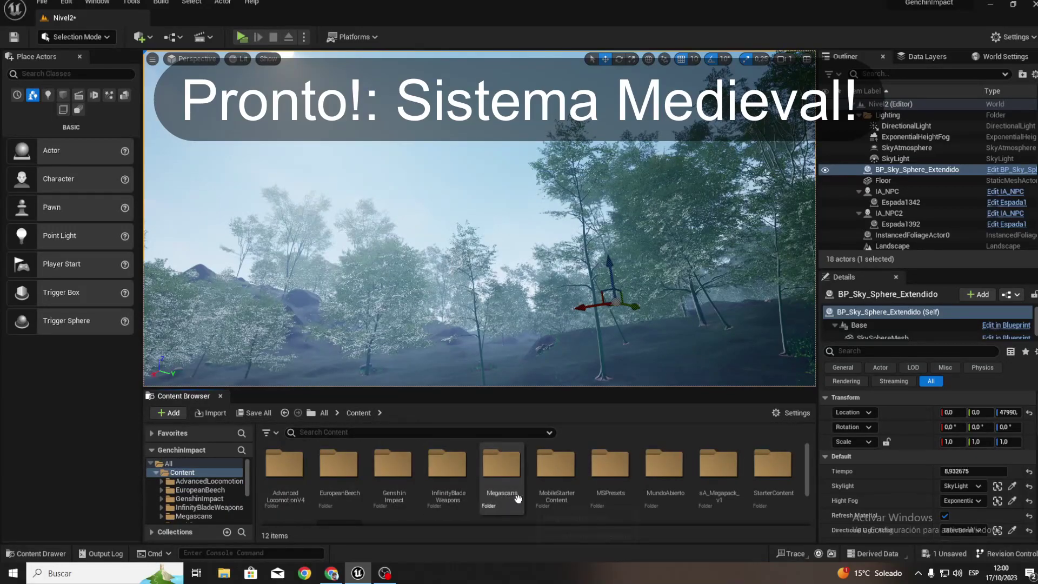
left_click(411, 434)
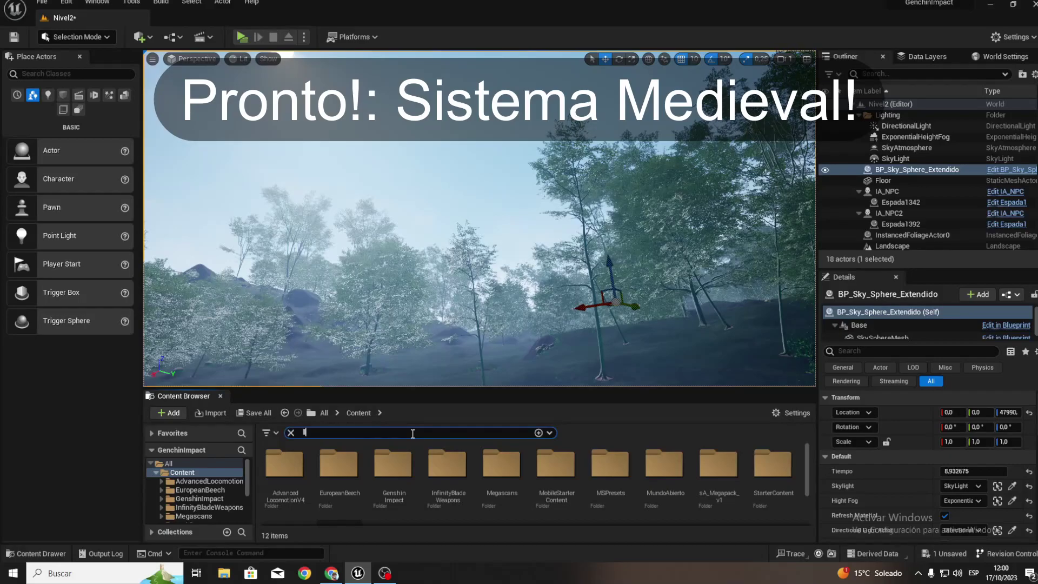
type("lu")
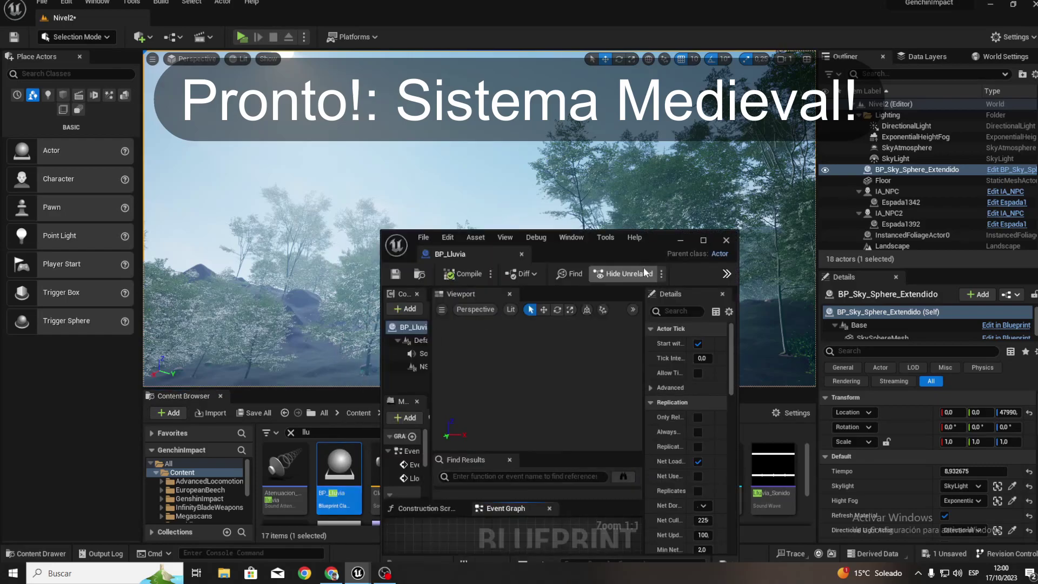
left_click(725, 240)
type("me")
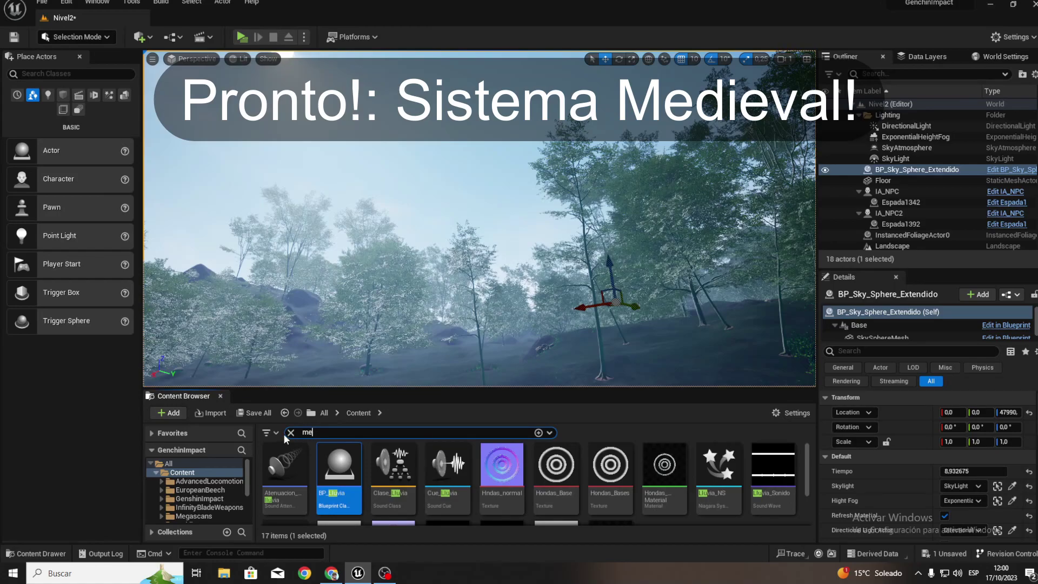
type("te")
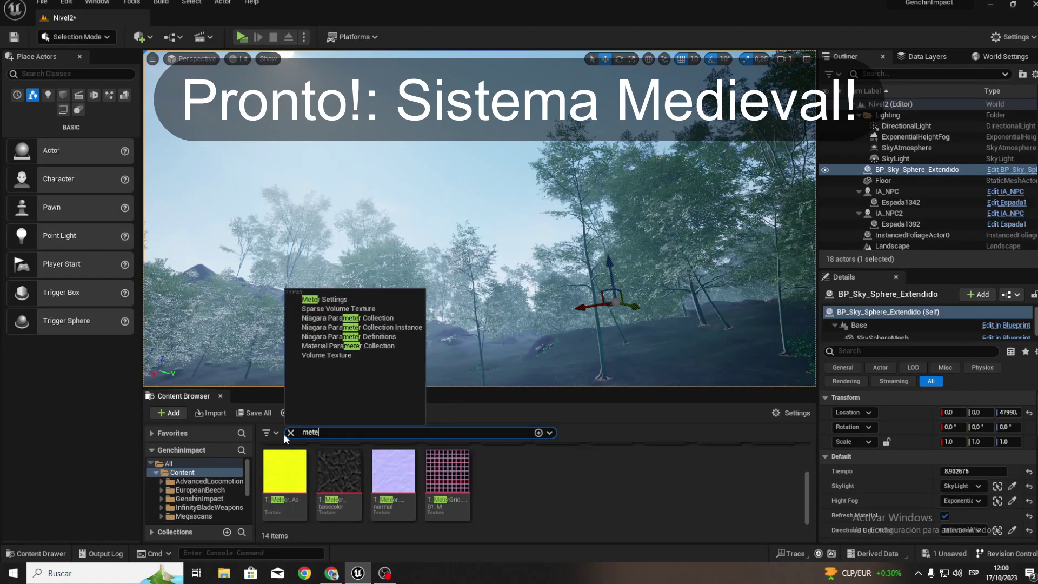
type("o")
left_click(282, 466)
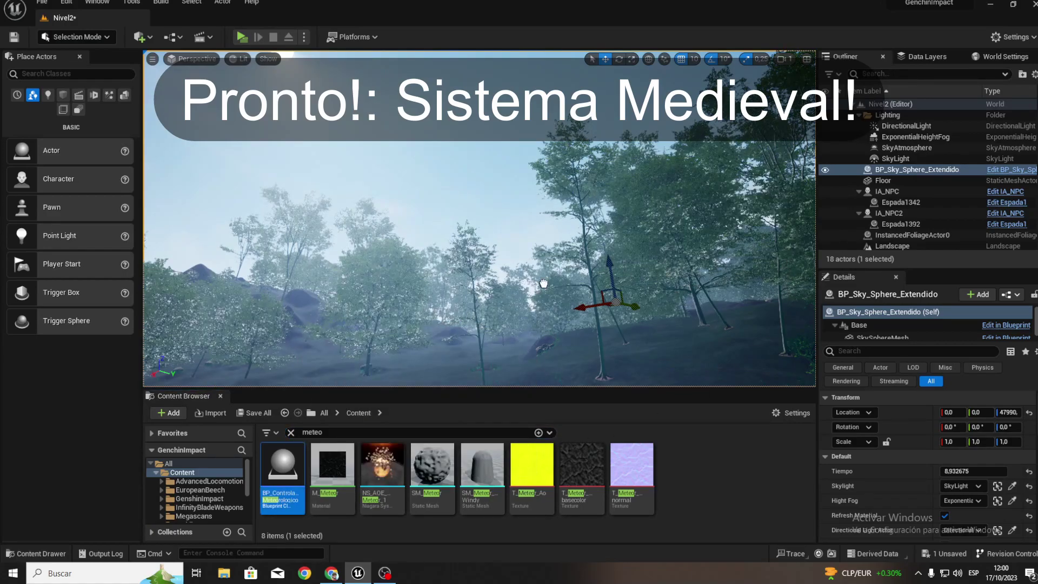
left_click_drag(414, 284, 414, 289)
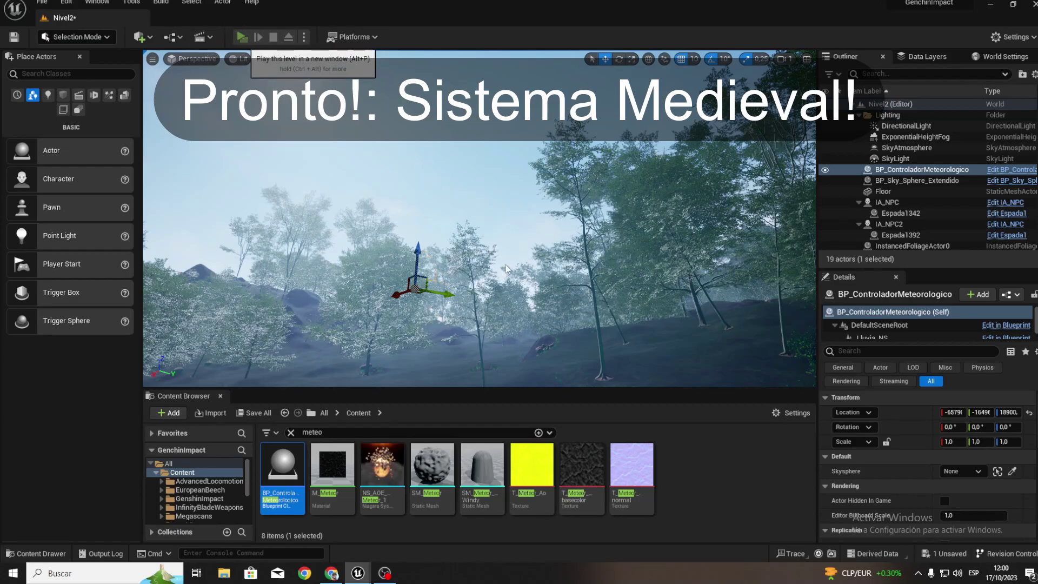
key("alt+p")
Step: Run the character through the grass toward the red enemy and stop as rain falls
key("w")
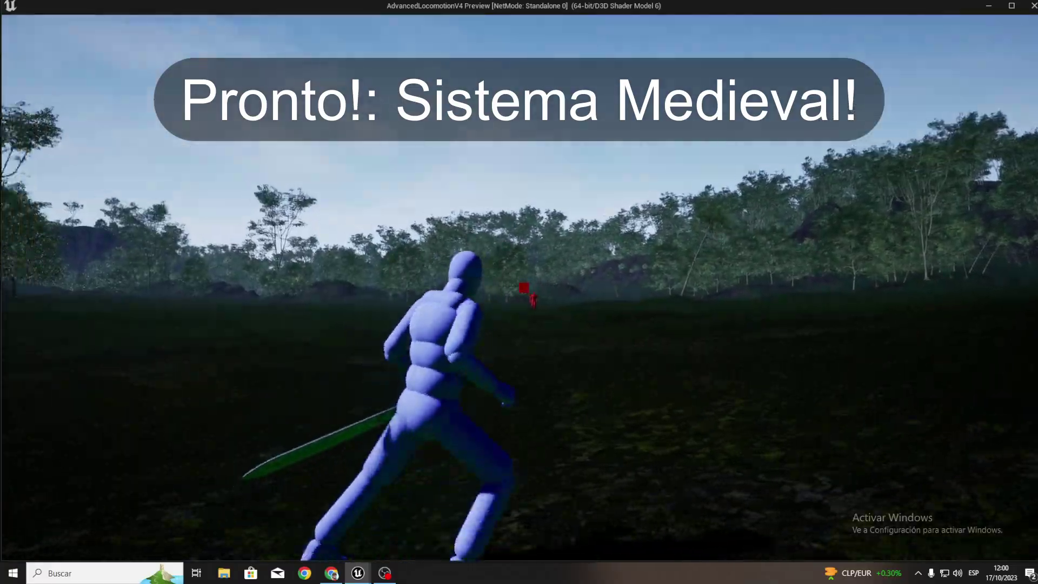
key("w")
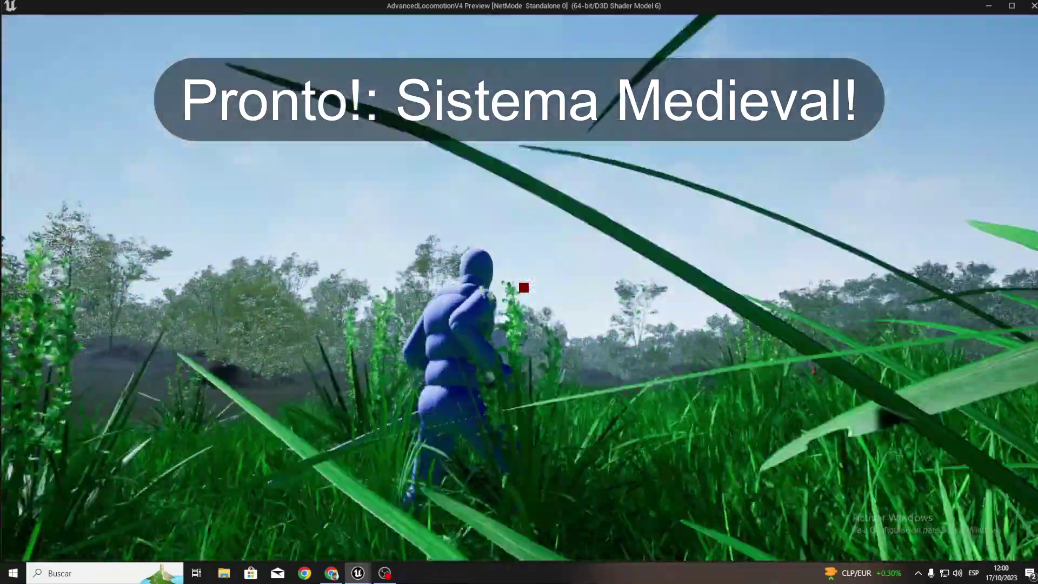
key("w")
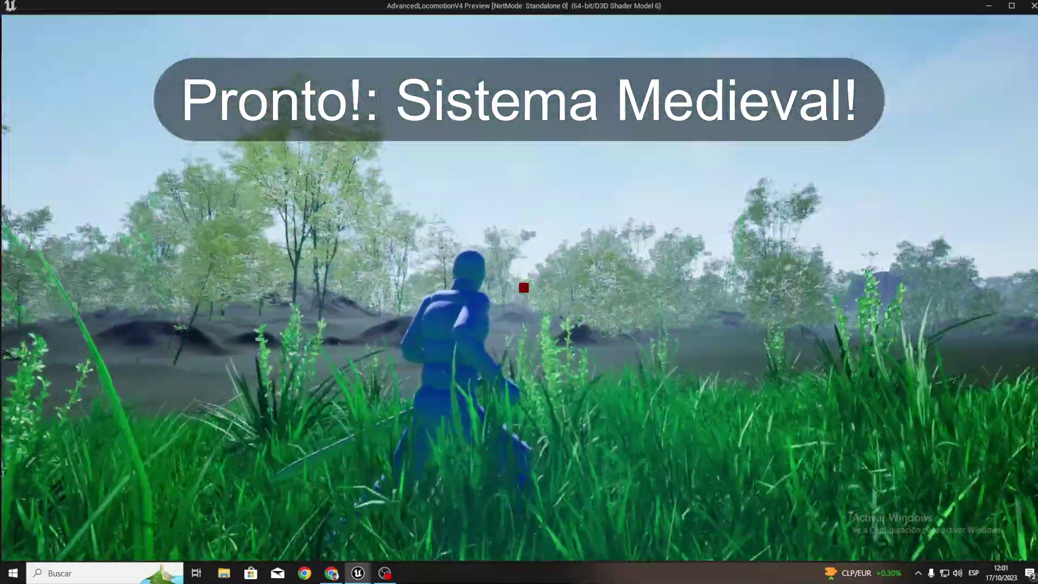
key("w")
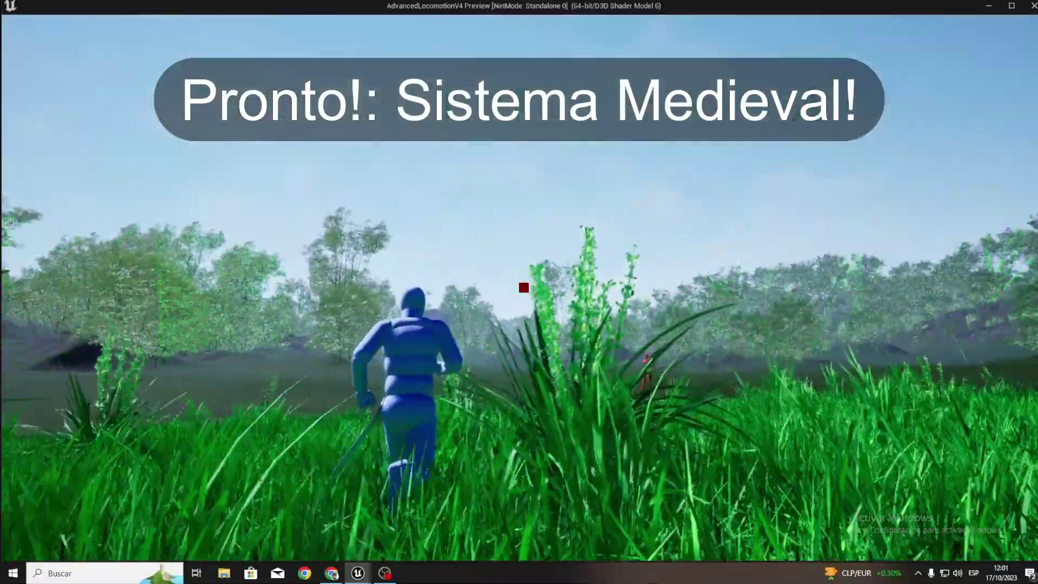
key("w")
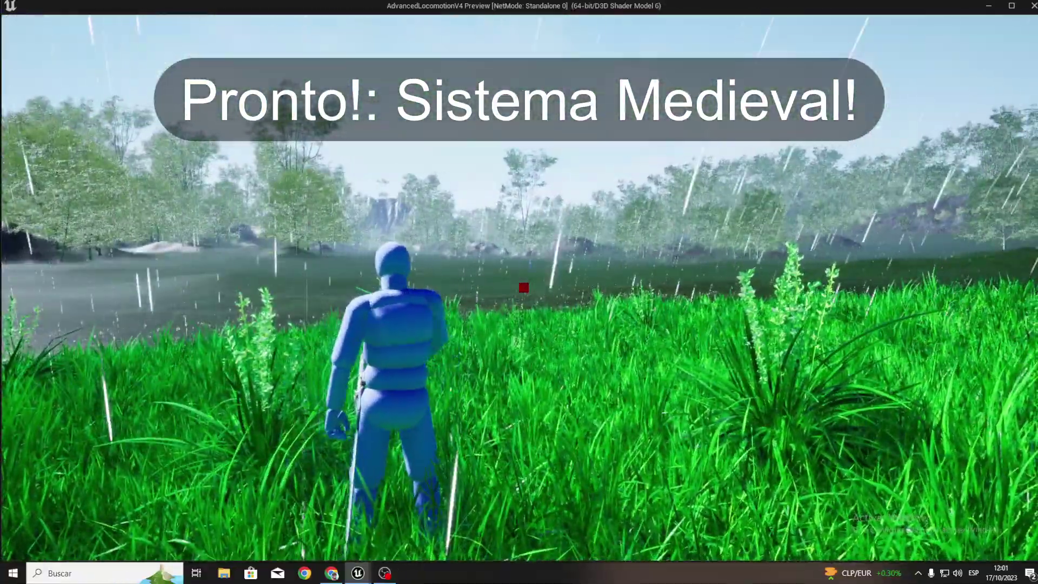
Step: Cast three fire bursts, then swing the flaming sword three times at the enemy
left_click(524, 287)
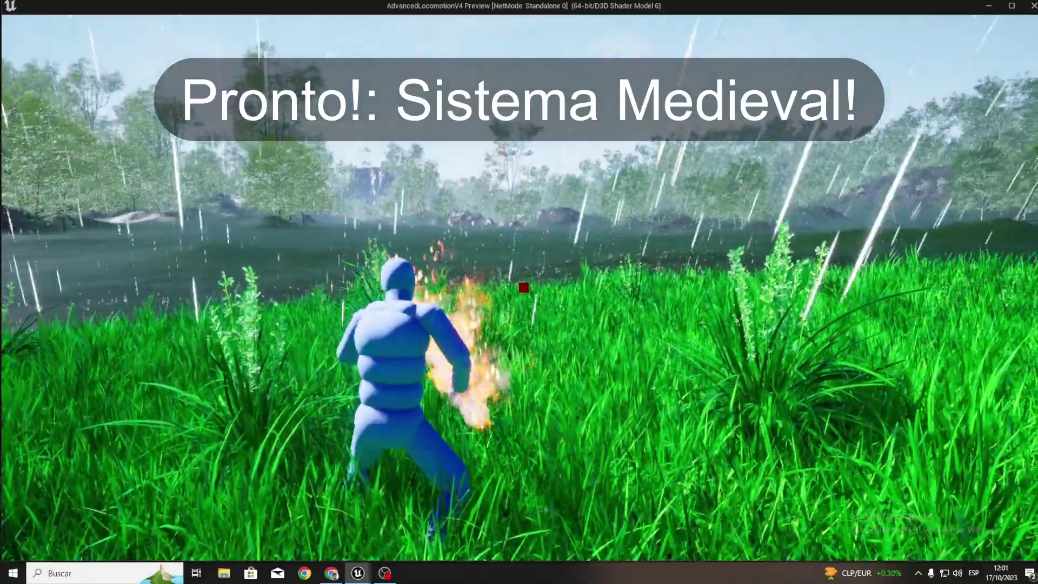
left_click(523, 287)
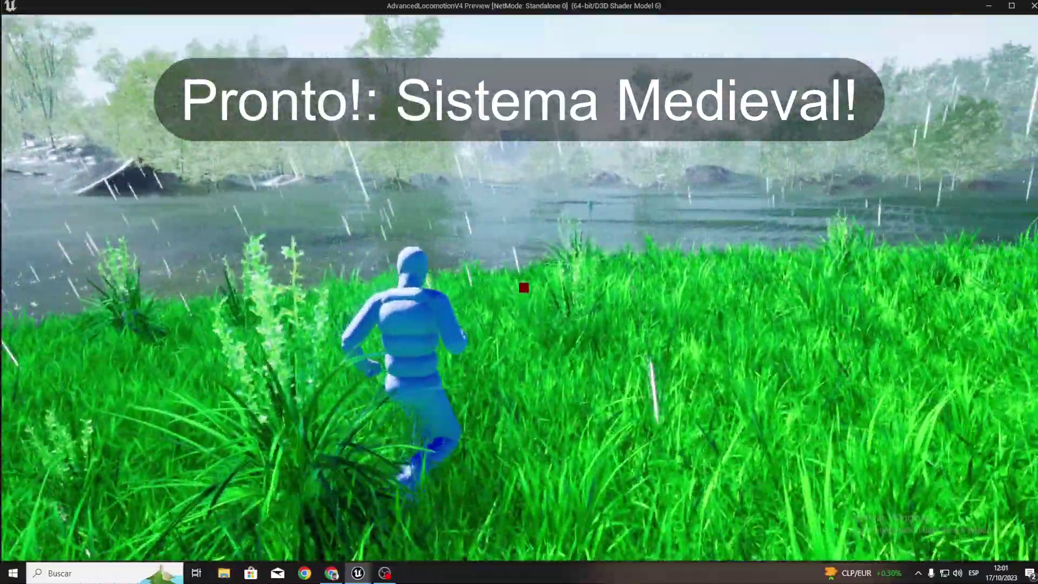
left_click(524, 287)
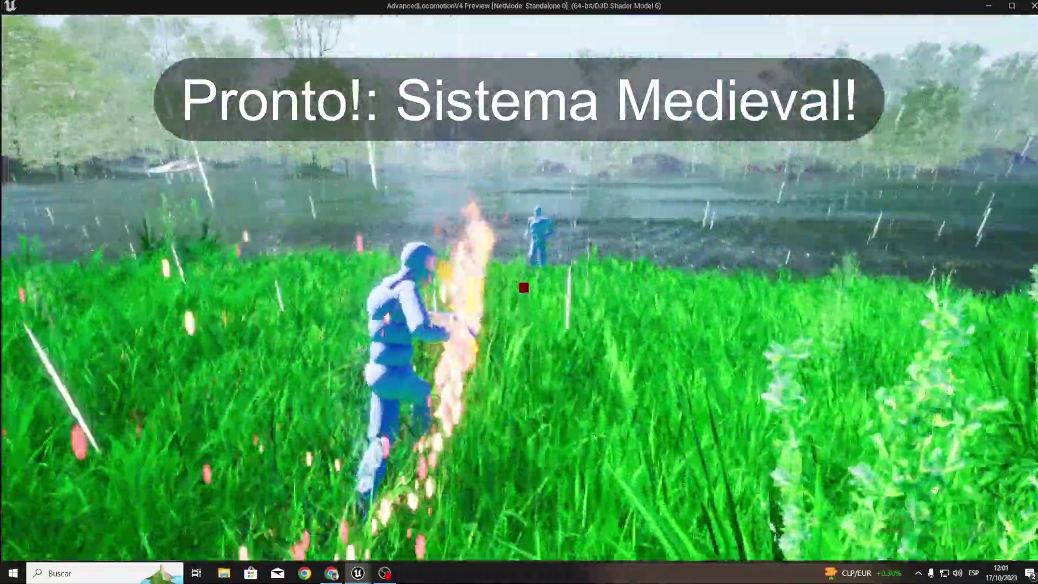
left_click(524, 287)
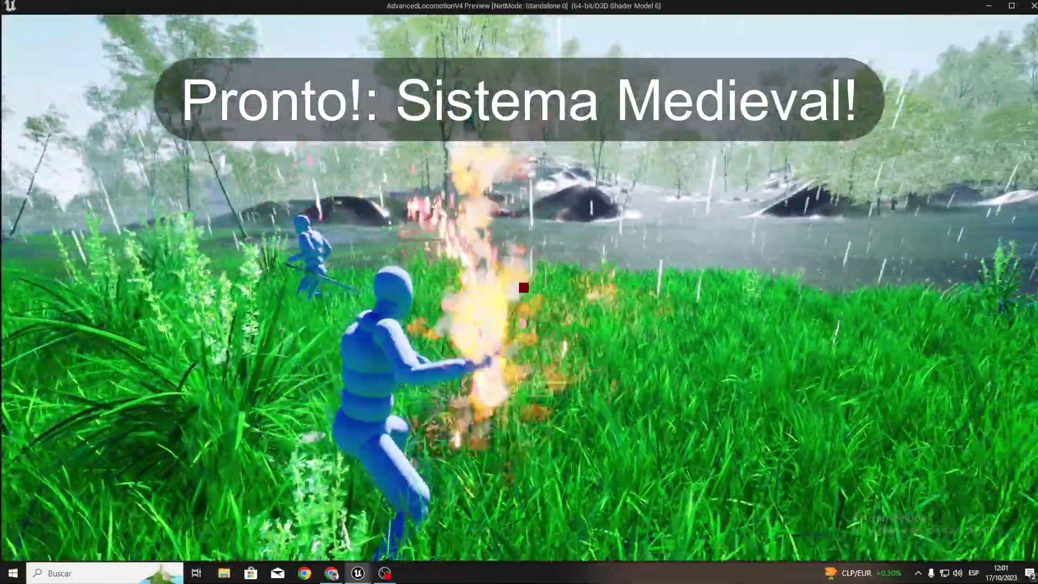
left_click(523, 287)
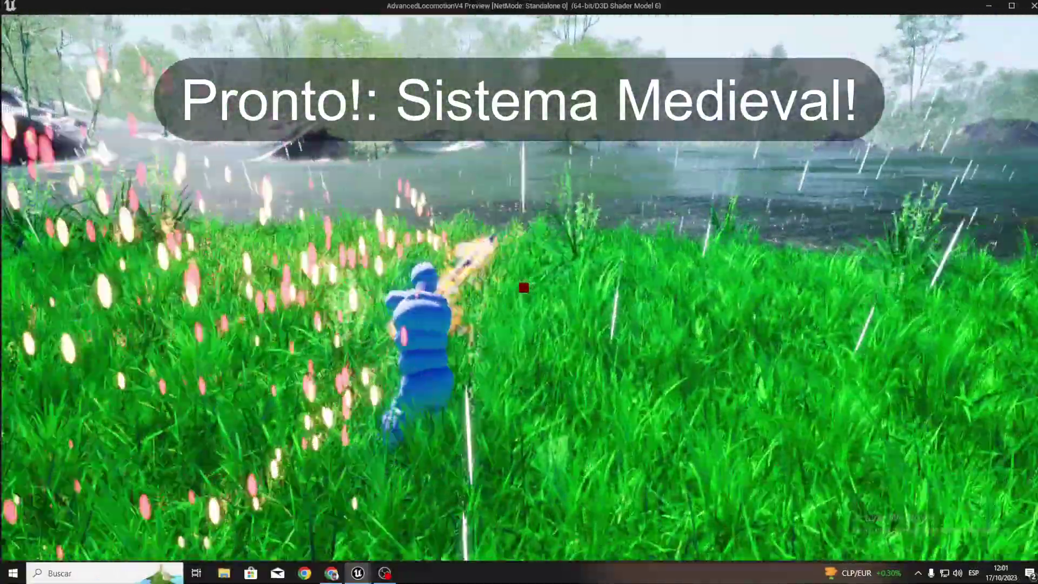
left_click(523, 287)
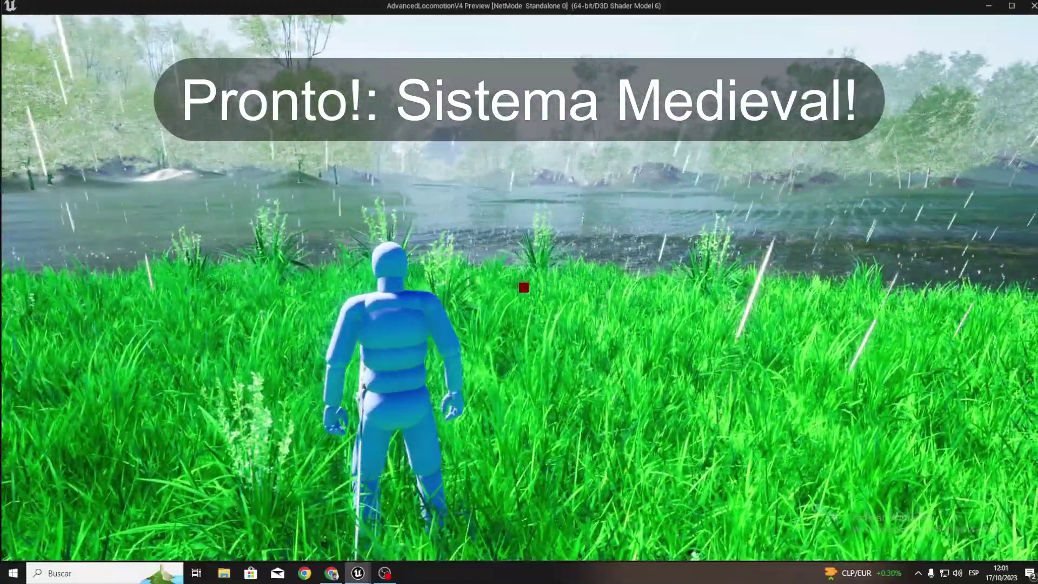
Step: Crouch the character and stand back up into a sword-ready stance
key("c")
key("c")
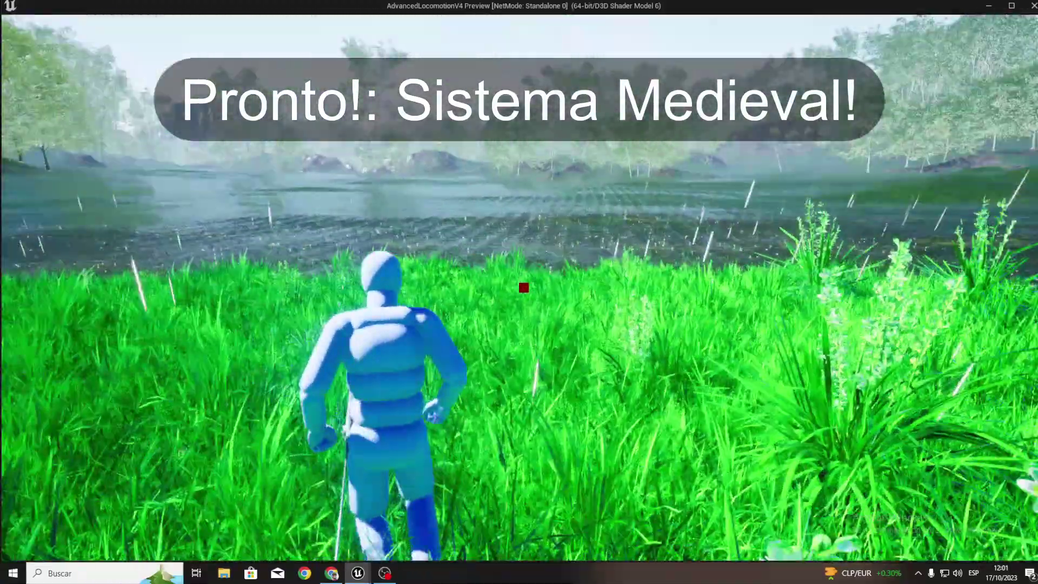
key("c")
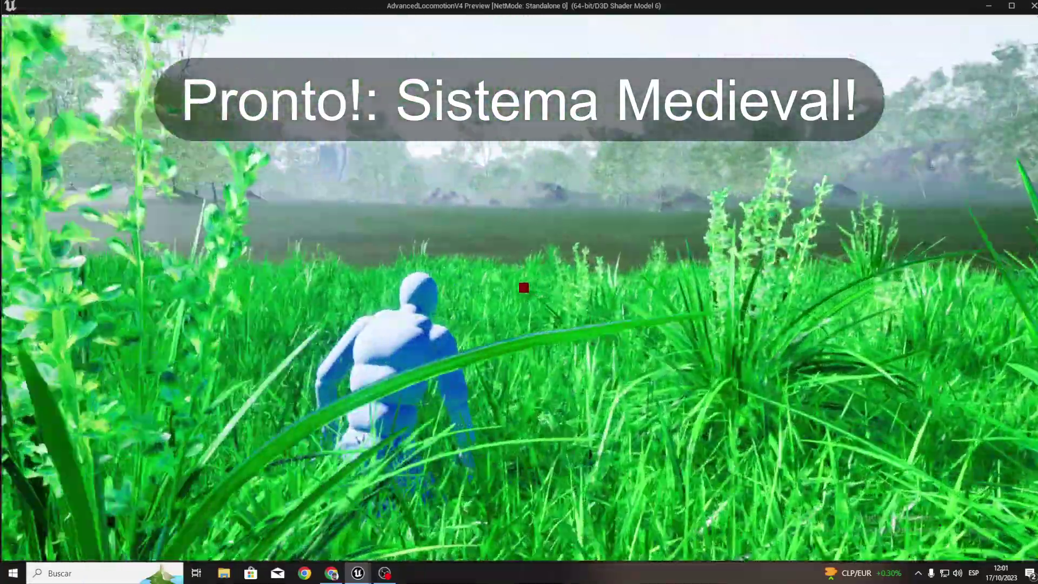
key("c")
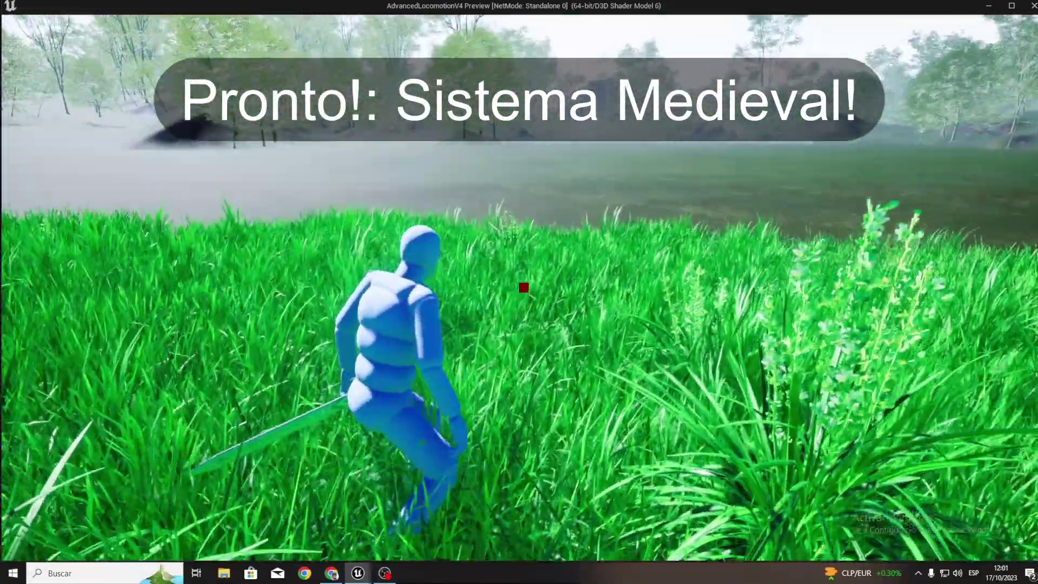